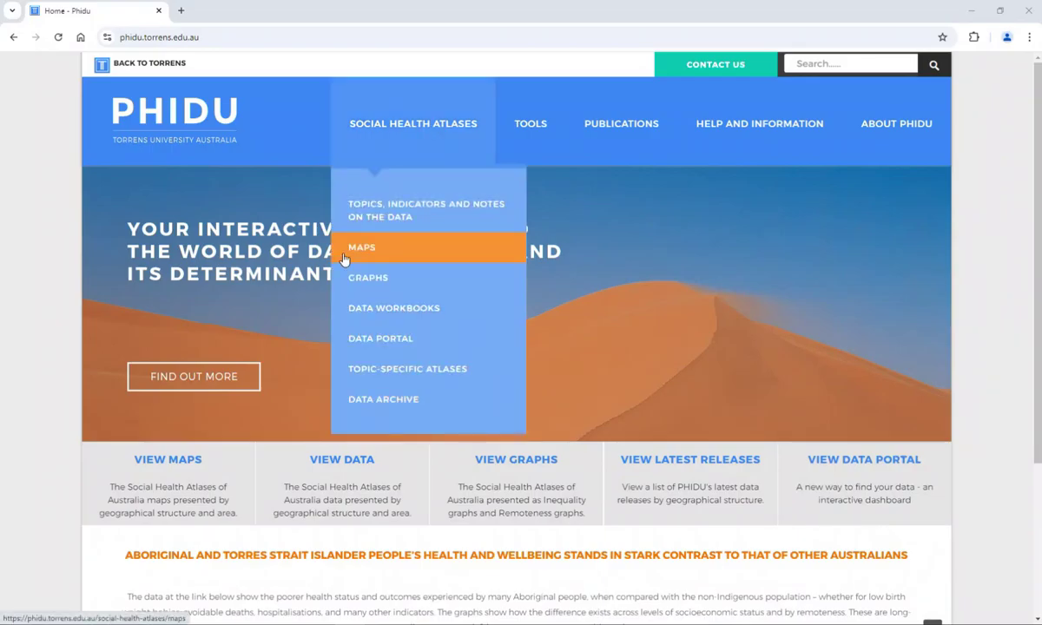
- Open the Australia double map for Population Health Areas from the Social Health Atlases maps page
click(345, 257)
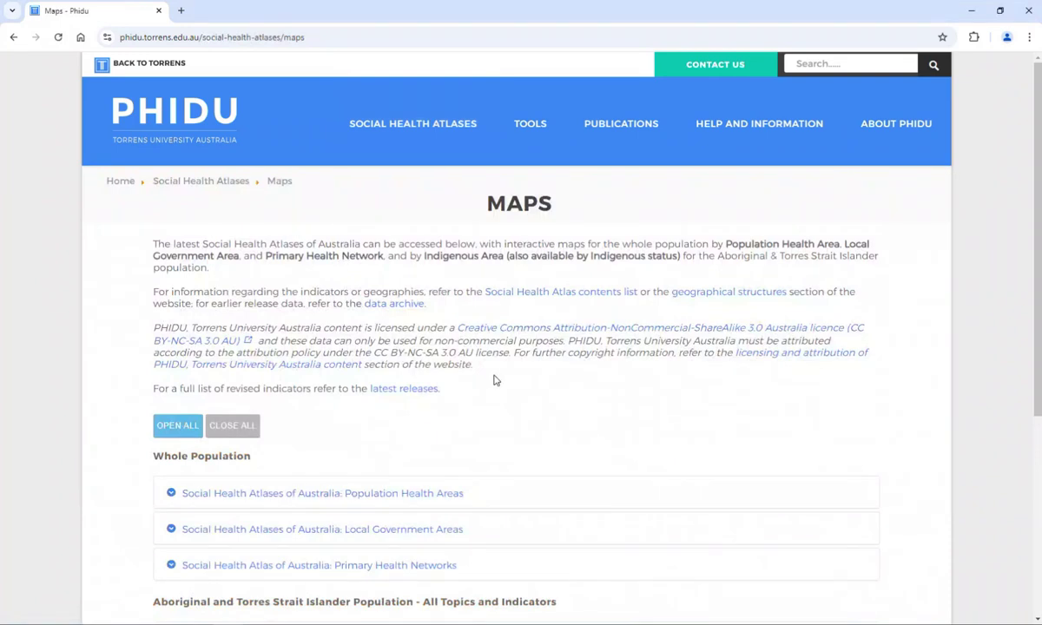
scroll(414, 434, down, 1)
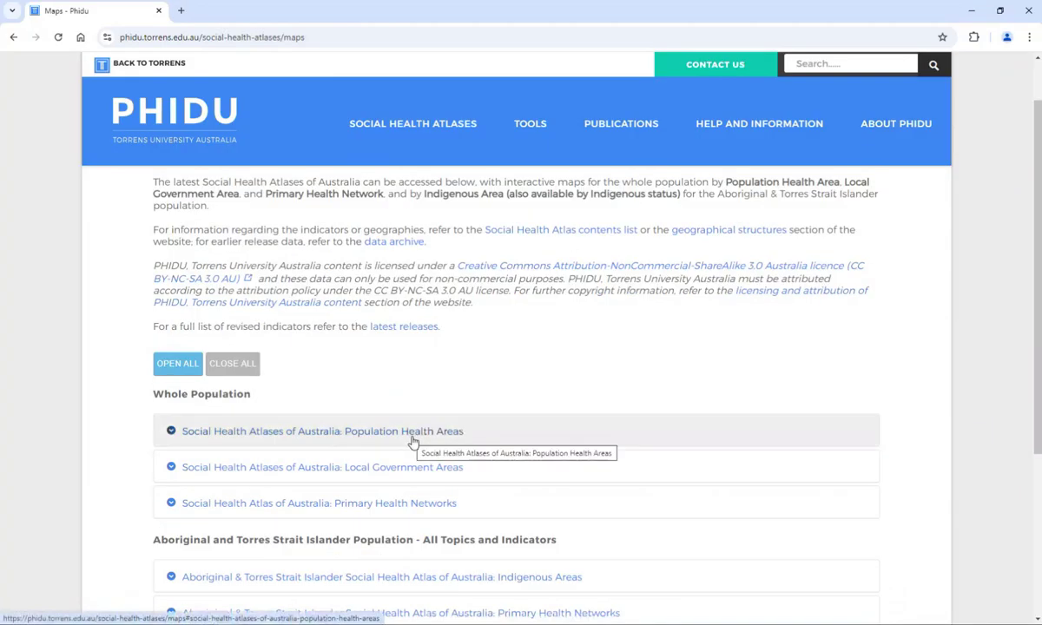
click(414, 441)
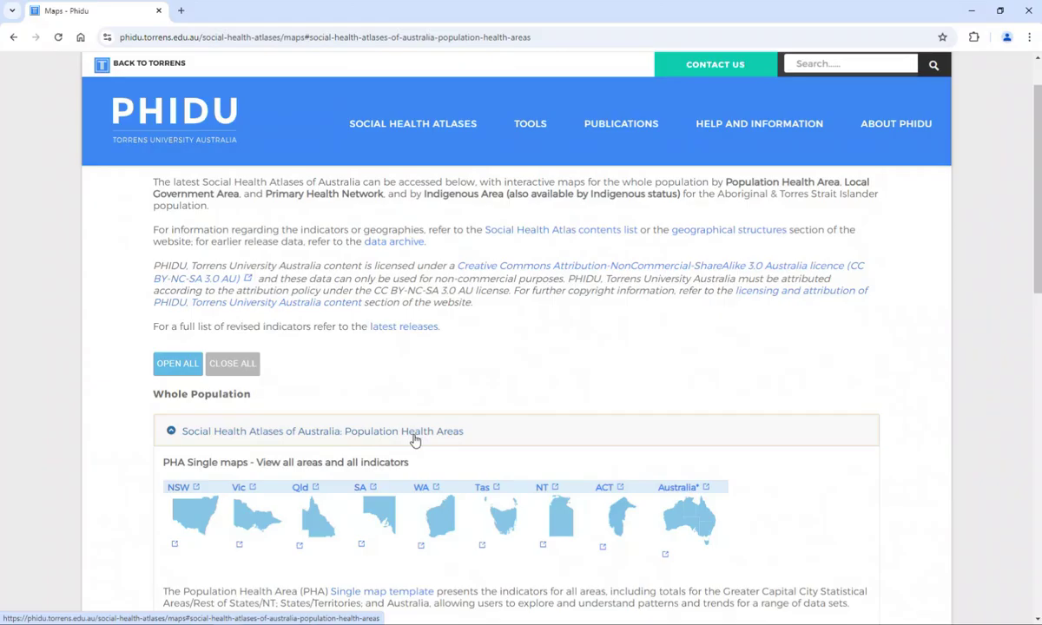
scroll(415, 441, down, 1)
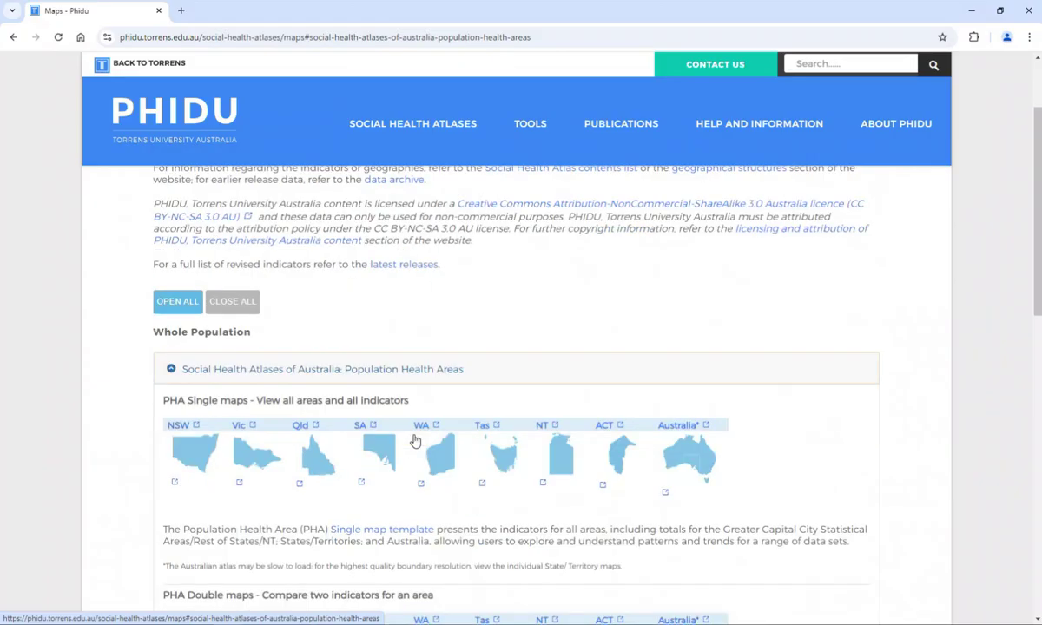
scroll(415, 441, down, 1)
scroll(415, 441, down, 3)
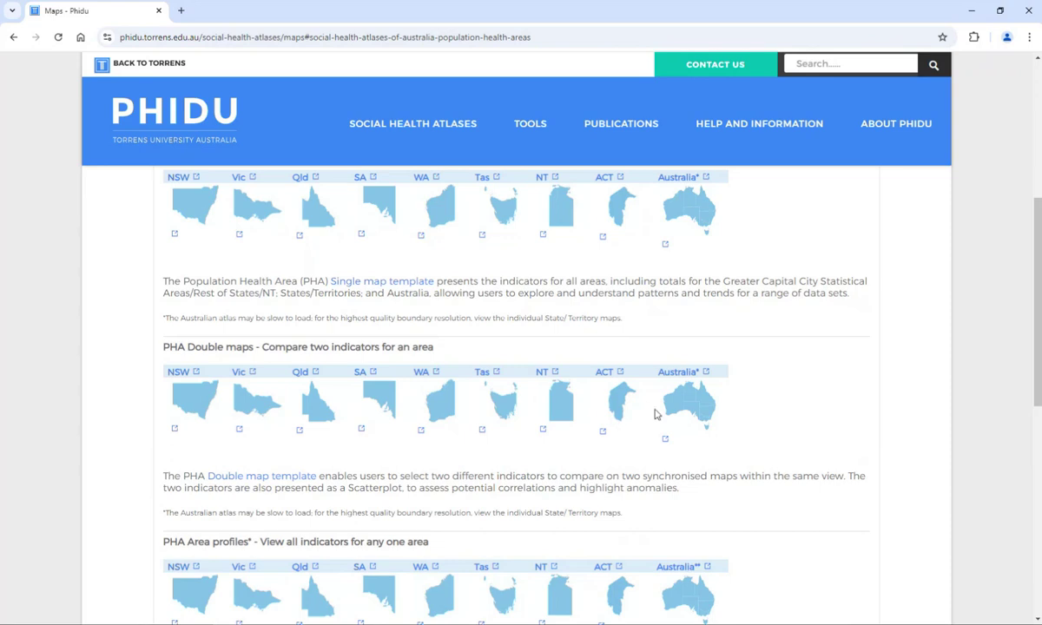
click(685, 410)
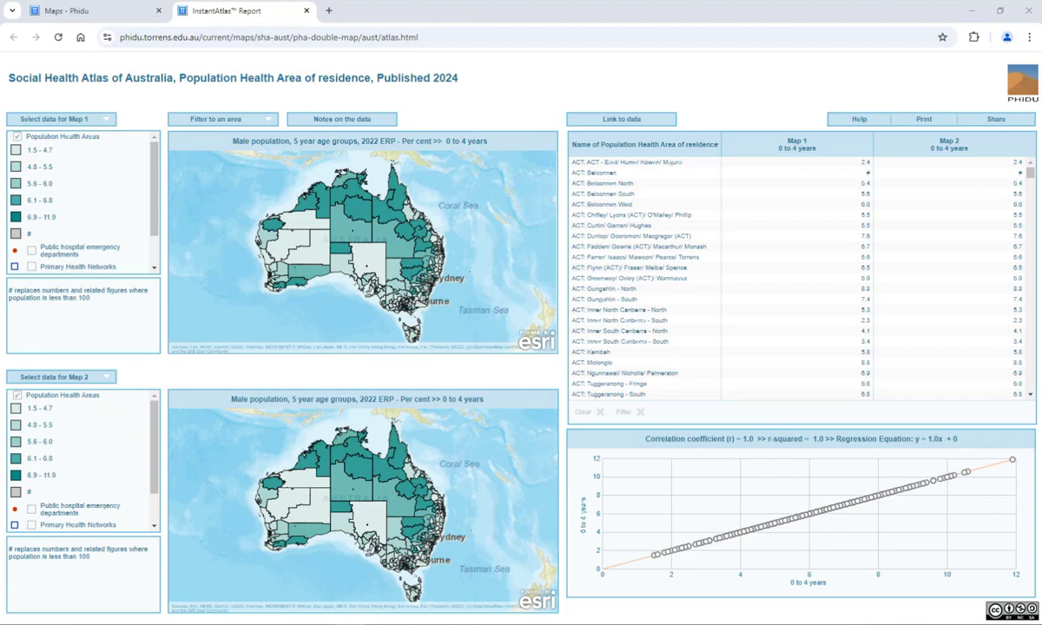
- Set Map 1's data to Participation, persons in the National Bowel Cancer Screening Program, 2020 and 2021
click(106, 120)
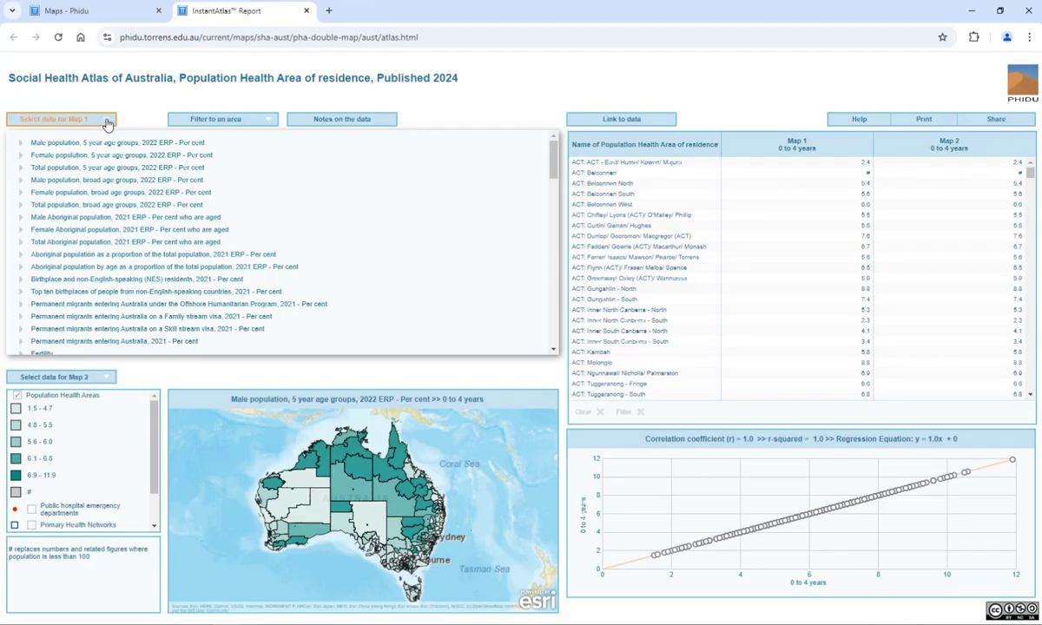
scroll(122, 184, down, 3)
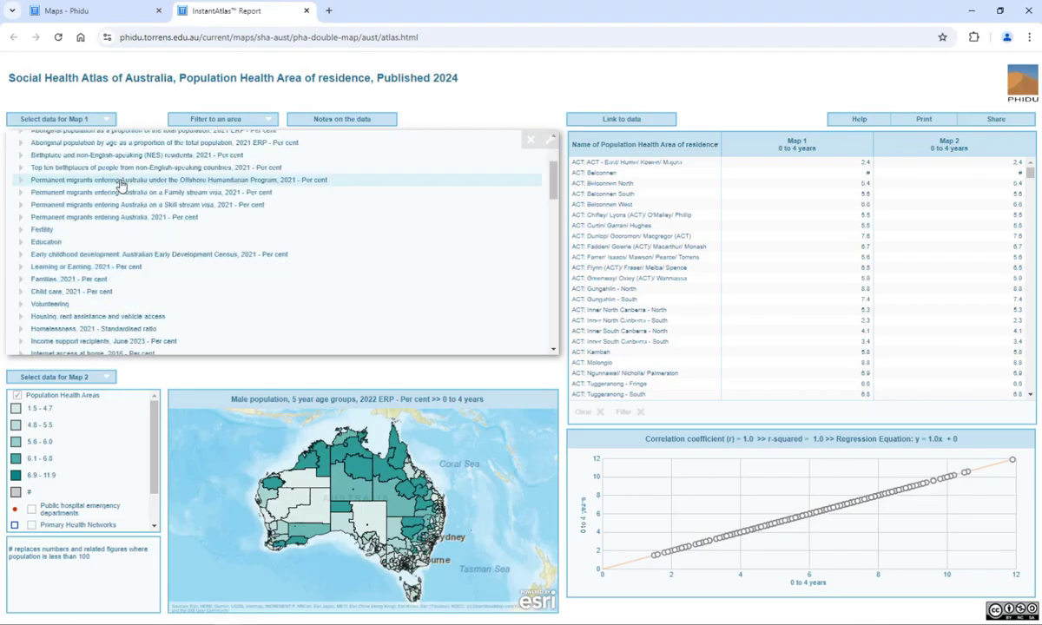
scroll(121, 185, down, 10)
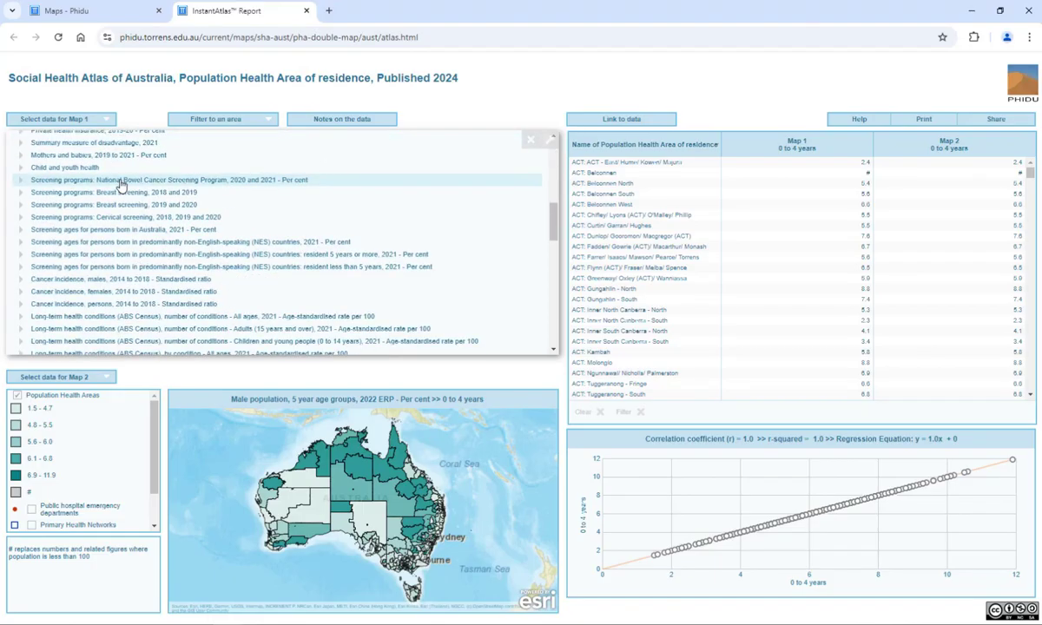
click(121, 182)
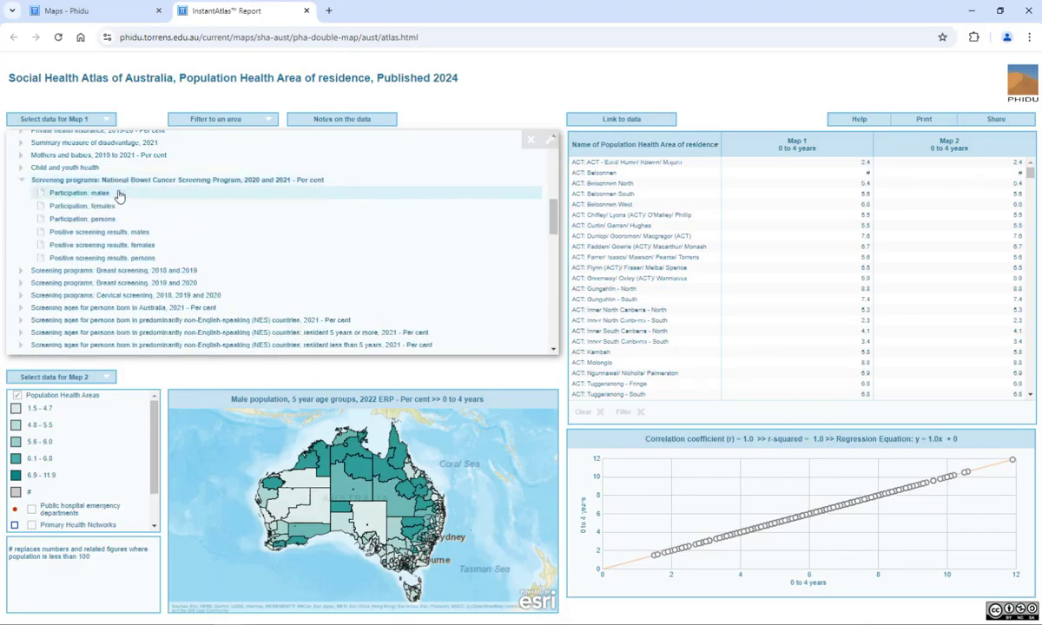
click(114, 220)
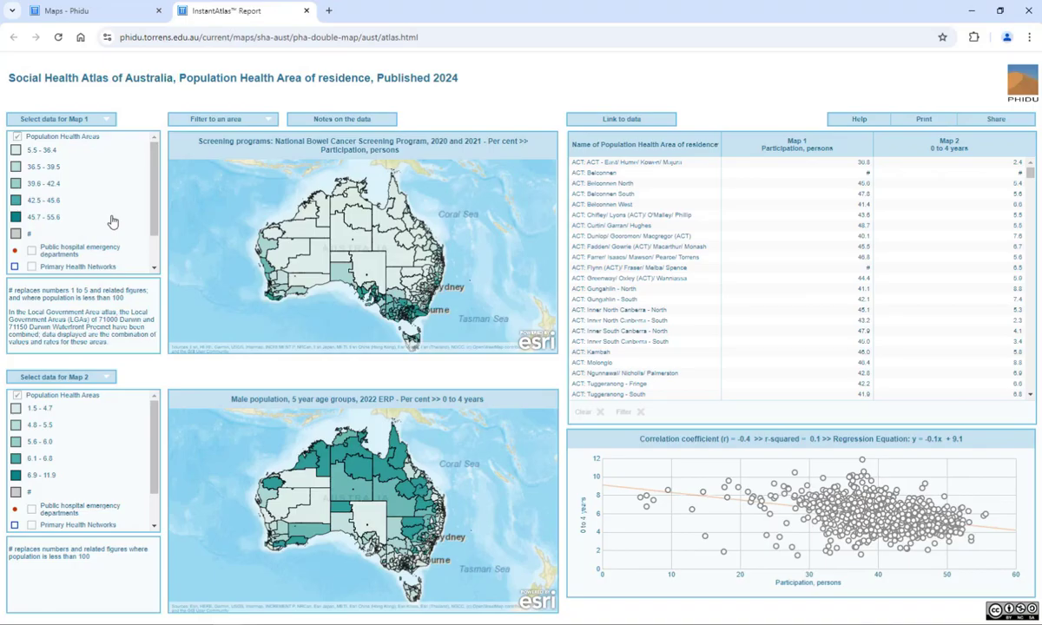
- Read the data notes for the bowel screening indicator Participation, persons, and return to the atlas
click(112, 221)
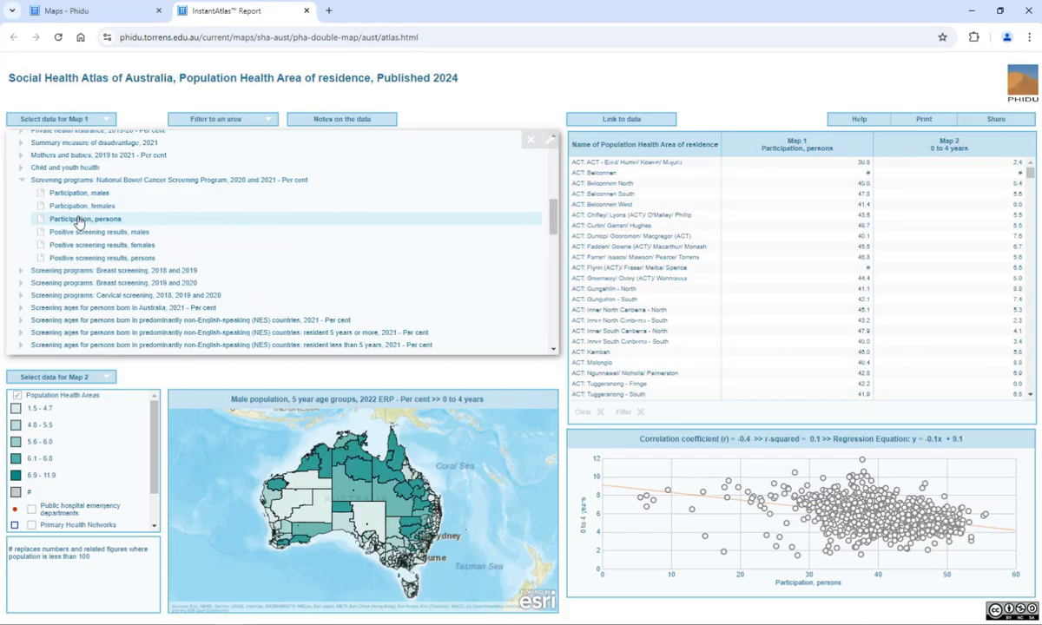
click(41, 219)
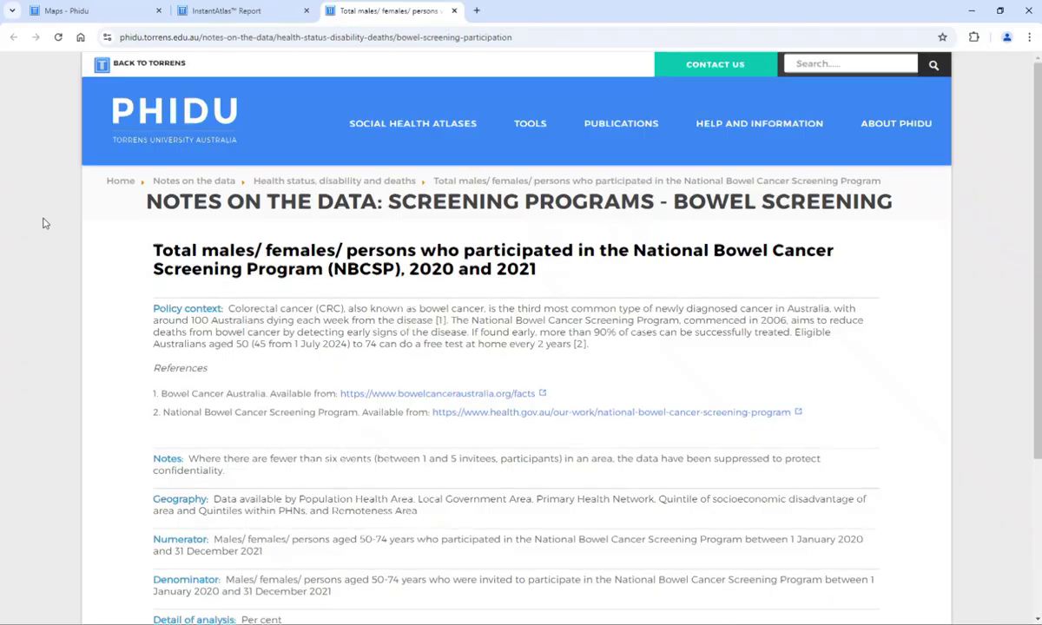
key(ctrl+w)
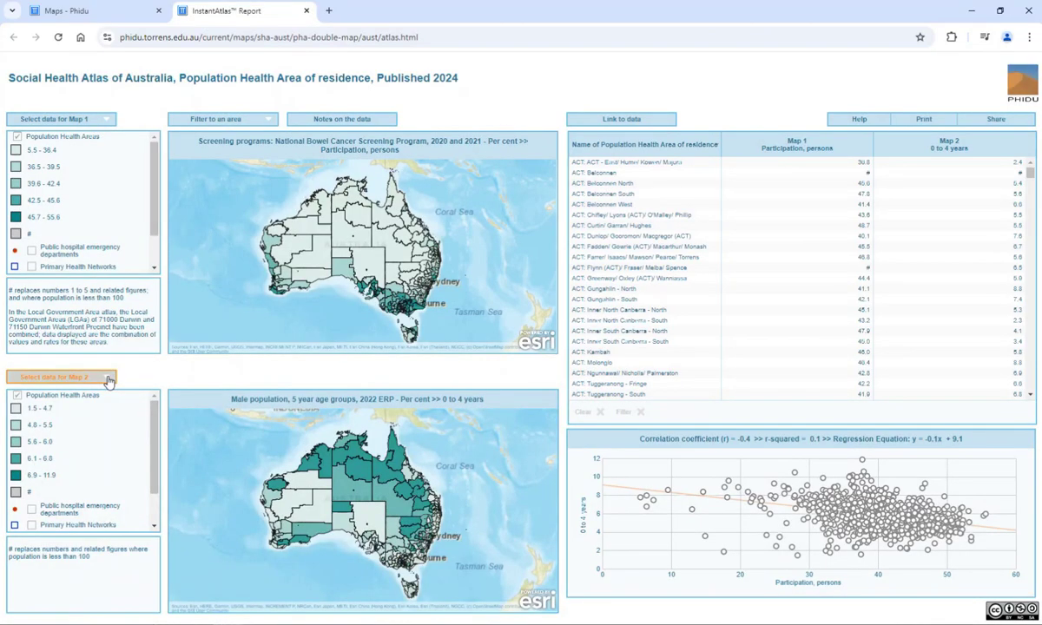
- Set Map 2's data to the Index of Relative Socio-economic Disadvantage from the 2021 summary measure of disadvantage
click(109, 378)
scroll(115, 426, down, 2)
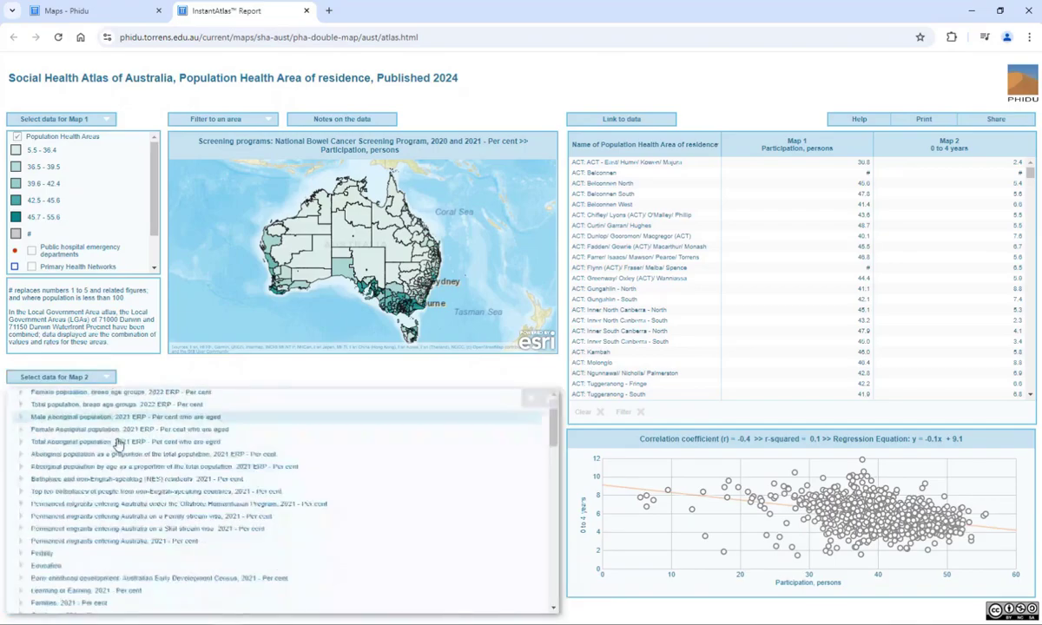
scroll(119, 444, down, 1)
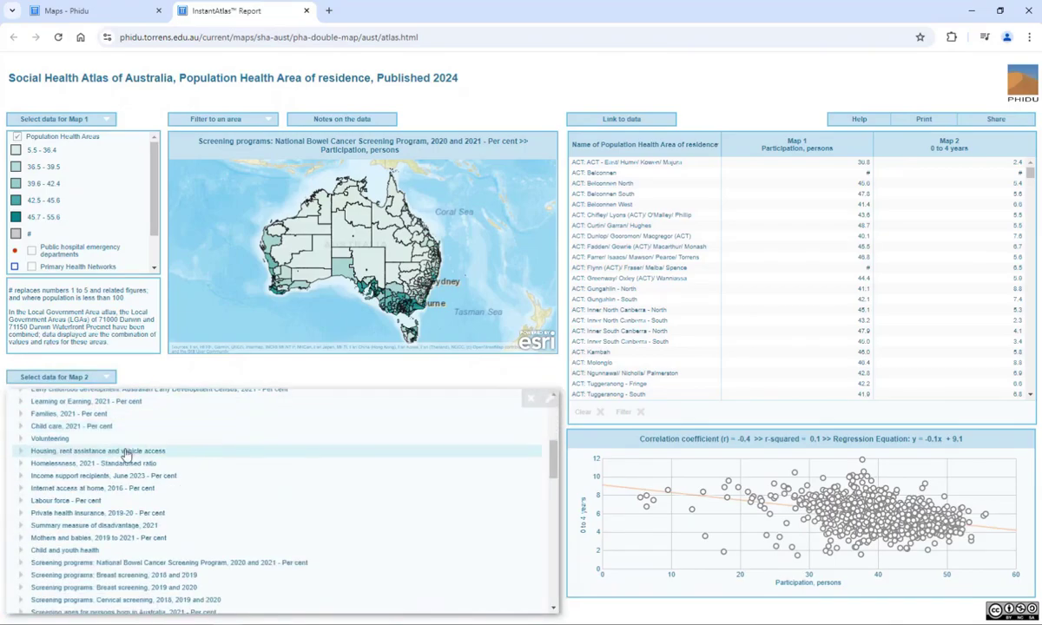
click(122, 526)
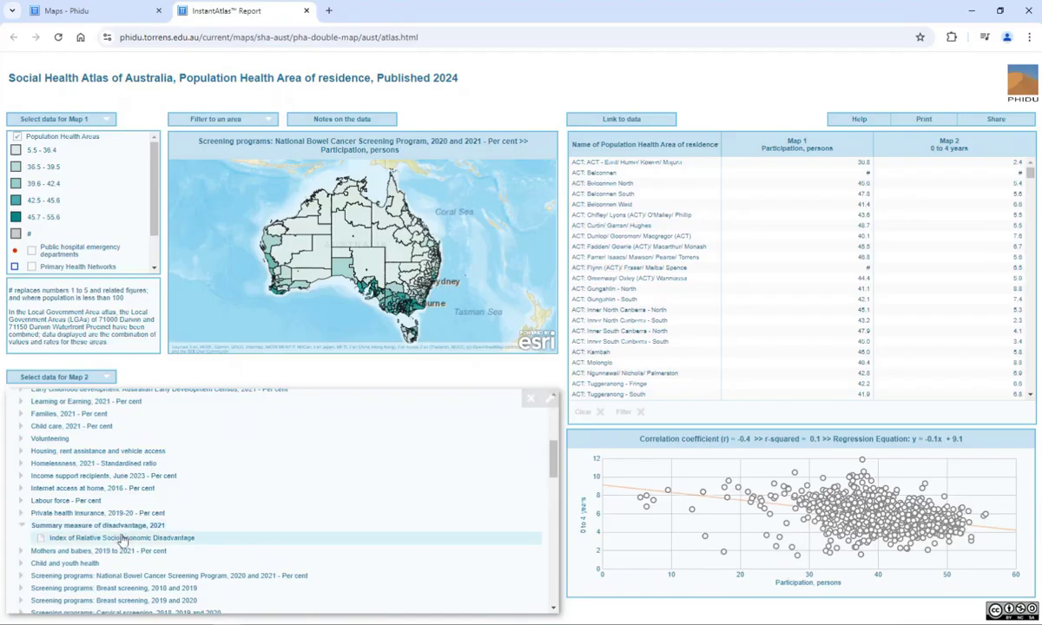
click(115, 509)
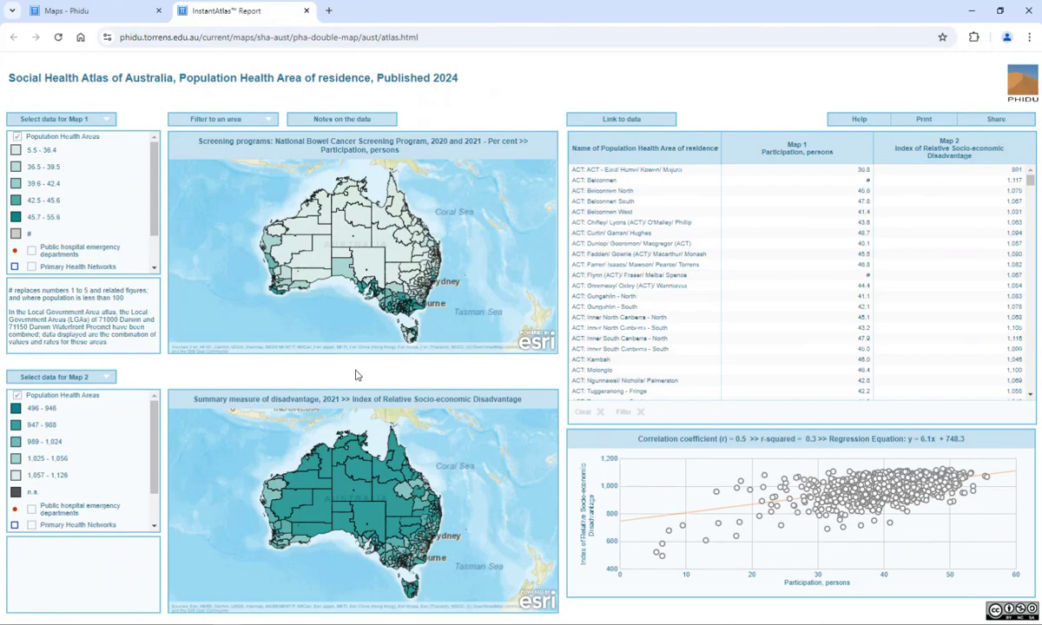
- Read the data notes for Map 2's Index of Relative Socio-economic Disadvantage, and return to the atlas
click(104, 377)
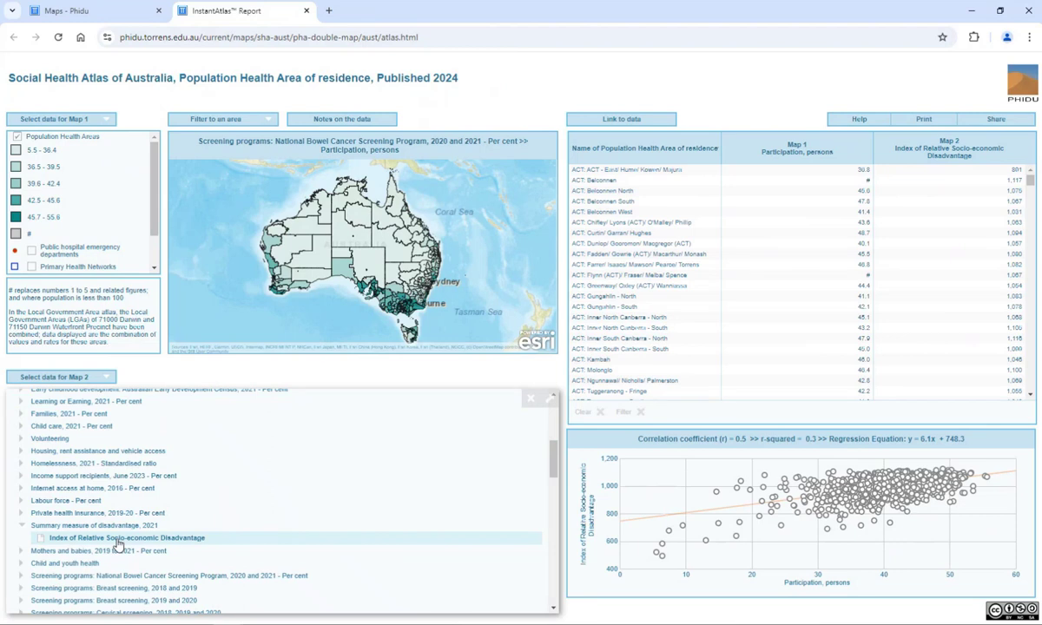
click(40, 540)
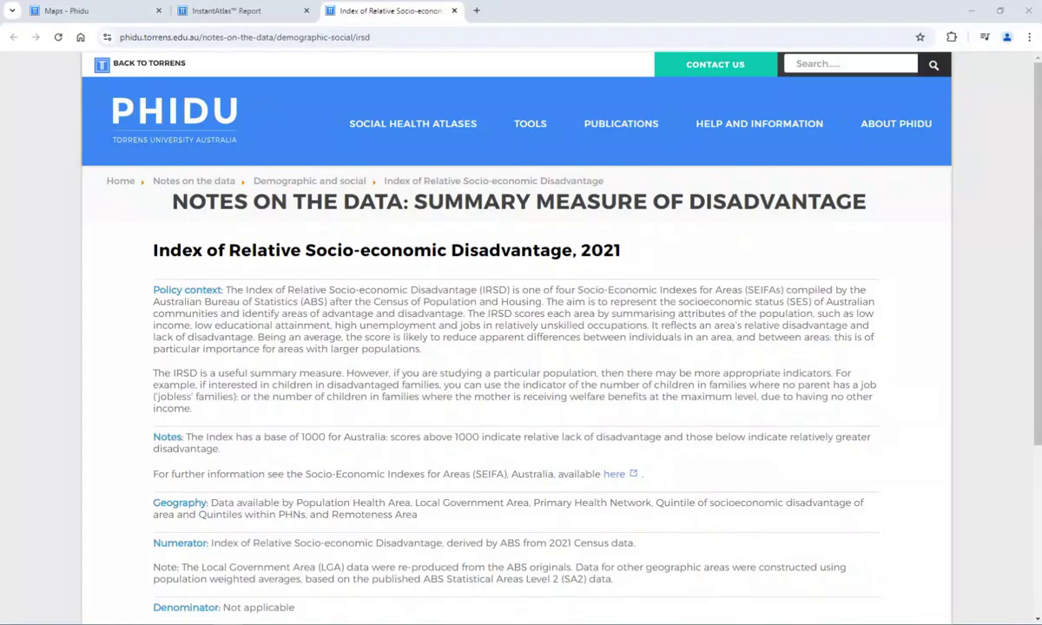
key(ctrl+w)
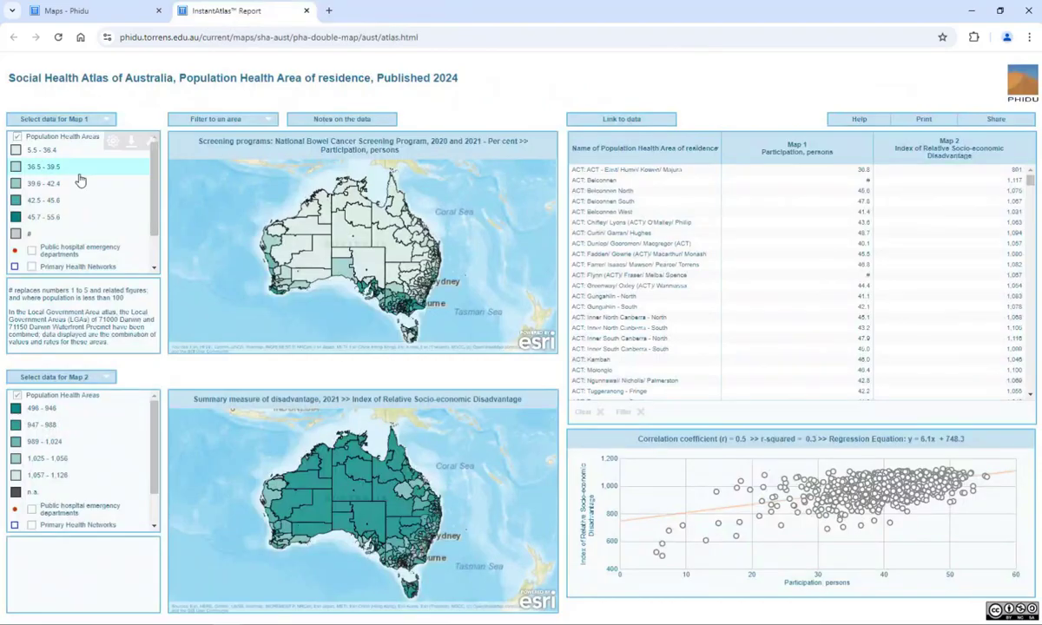
- Hide and show the Population Health Areas layer on Map 1, and check its legend settings
click(18, 138)
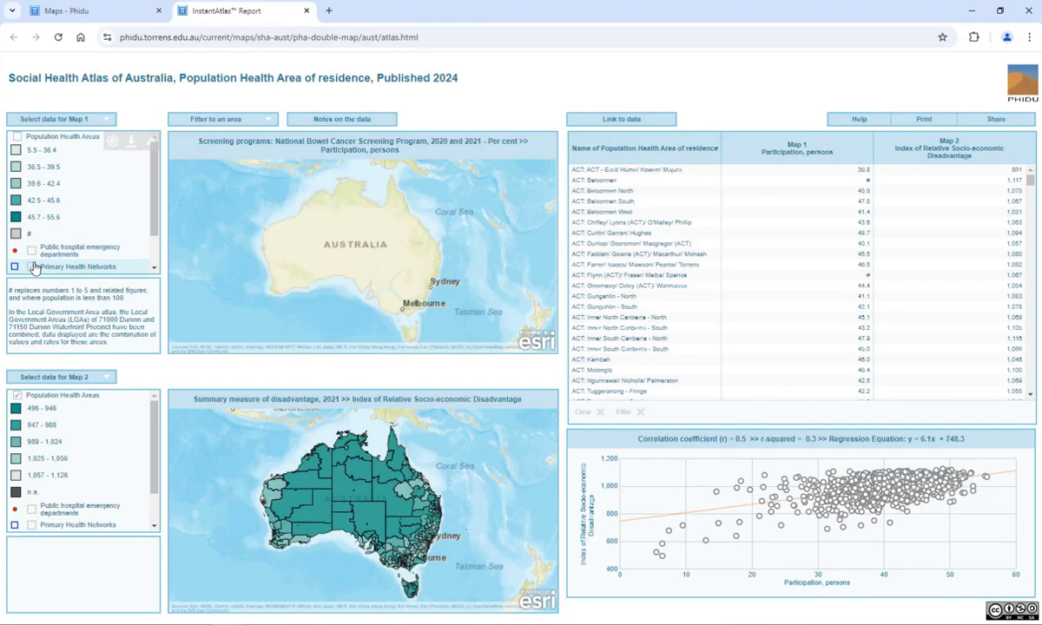
click(19, 138)
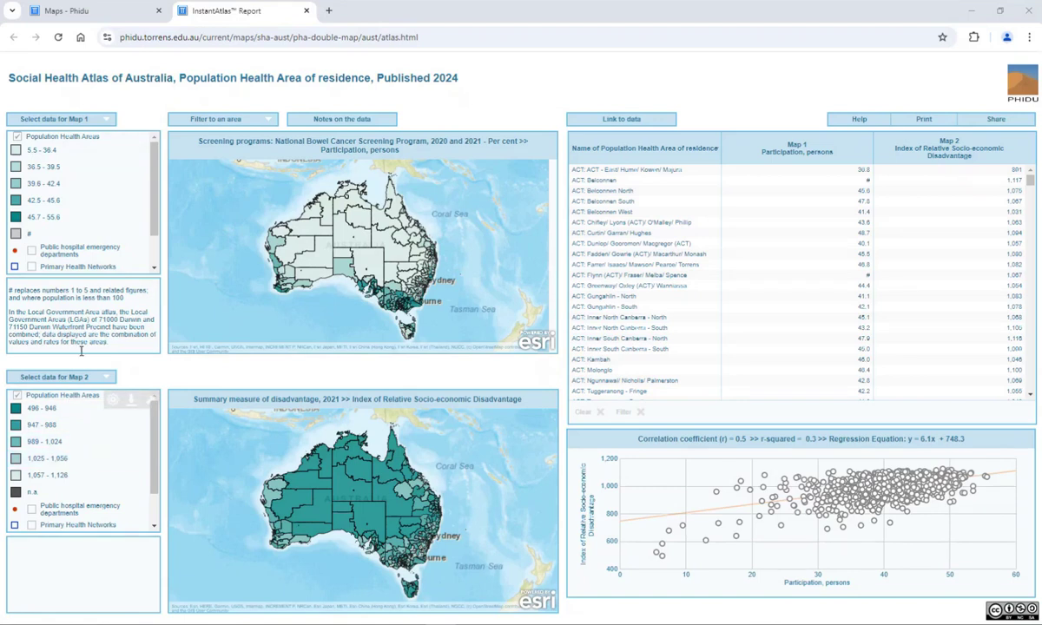
click(112, 142)
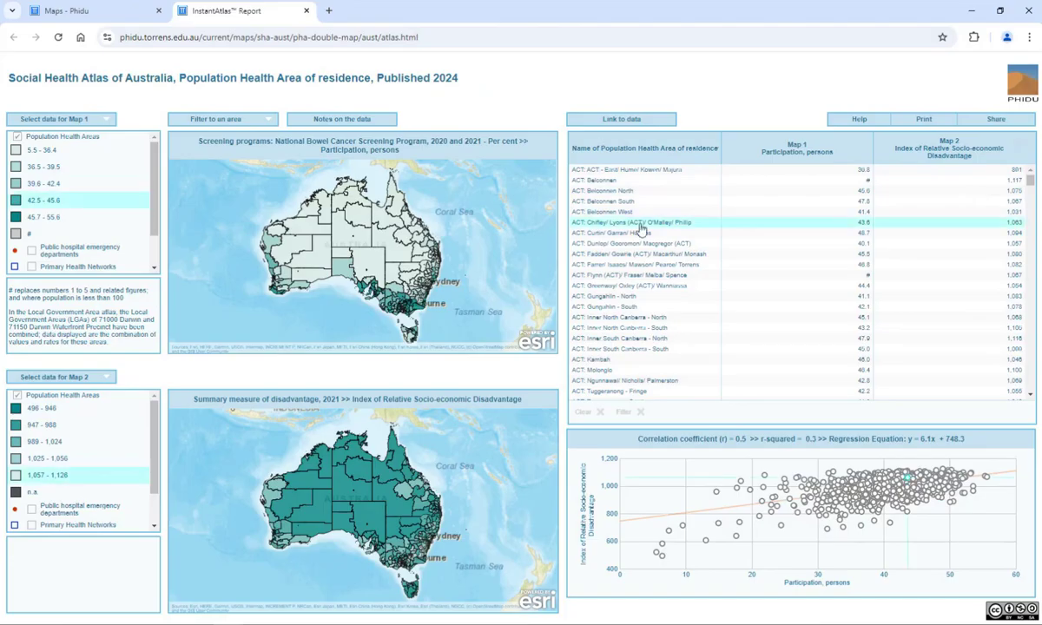
- Browse the Population Health Area table and sort it by the Map 1 participation and Map 2 disadvantage columns
scroll(616, 241, down, 3)
scroll(615, 241, up, 3)
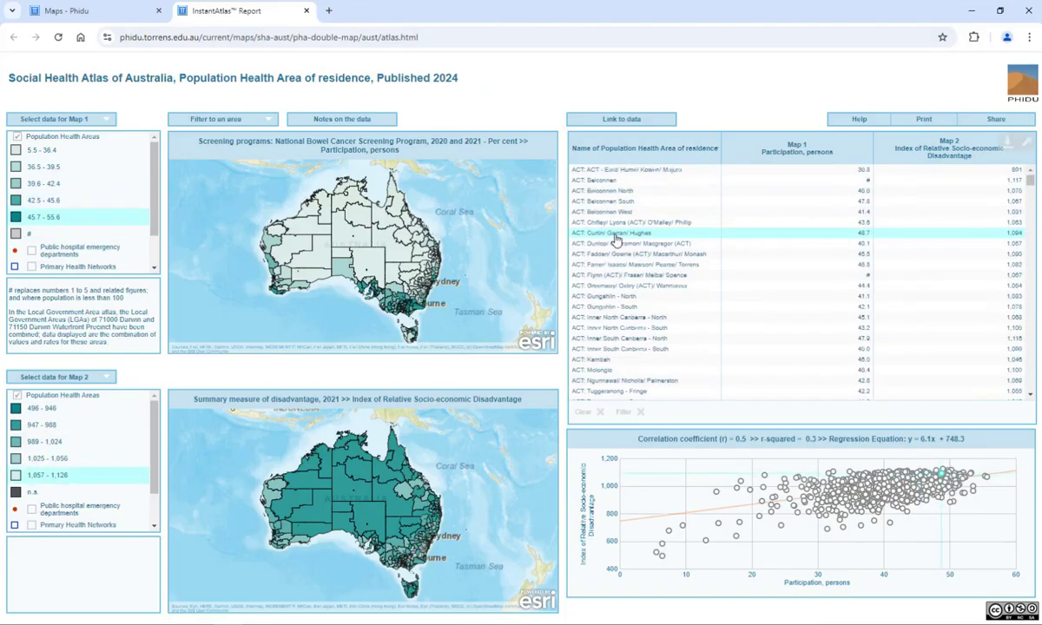
click(949, 149)
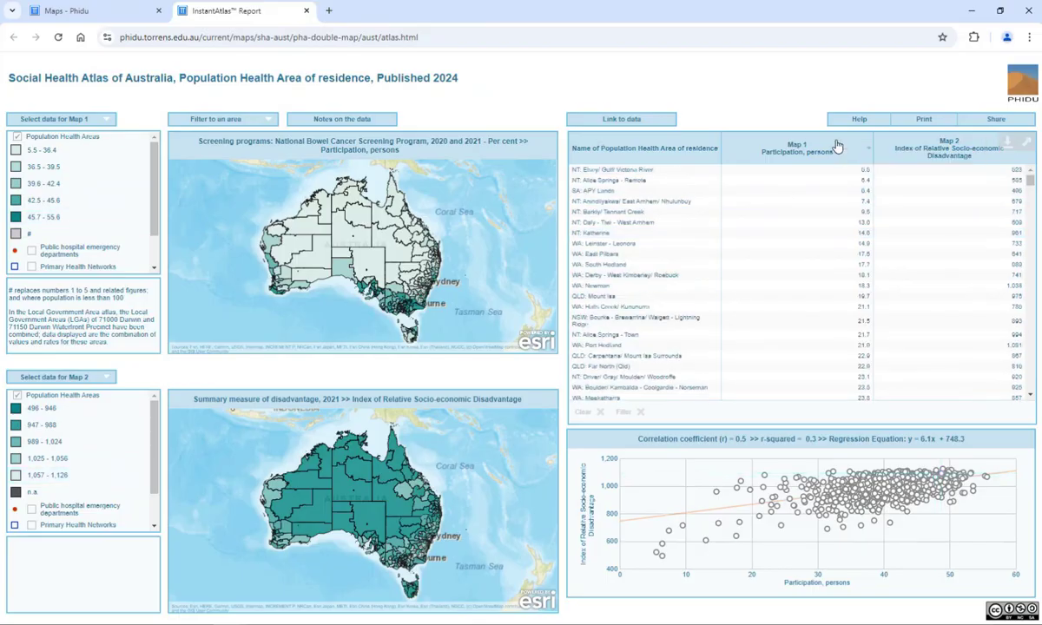
- View the table's exportable text data, and enlarge the table to full size before restoring the atlas layout
click(1007, 142)
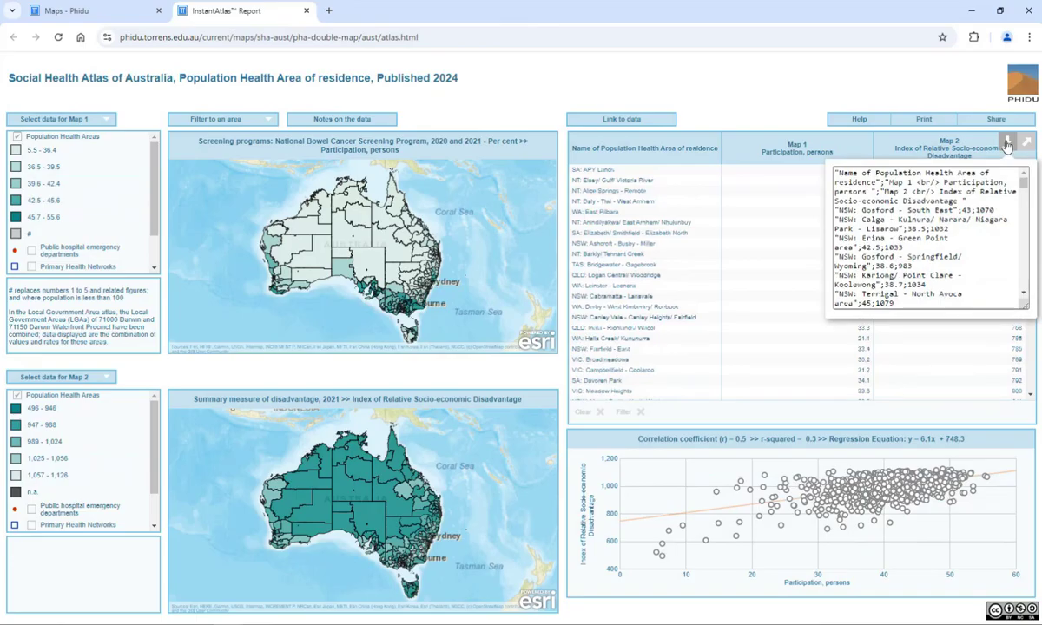
click(1021, 145)
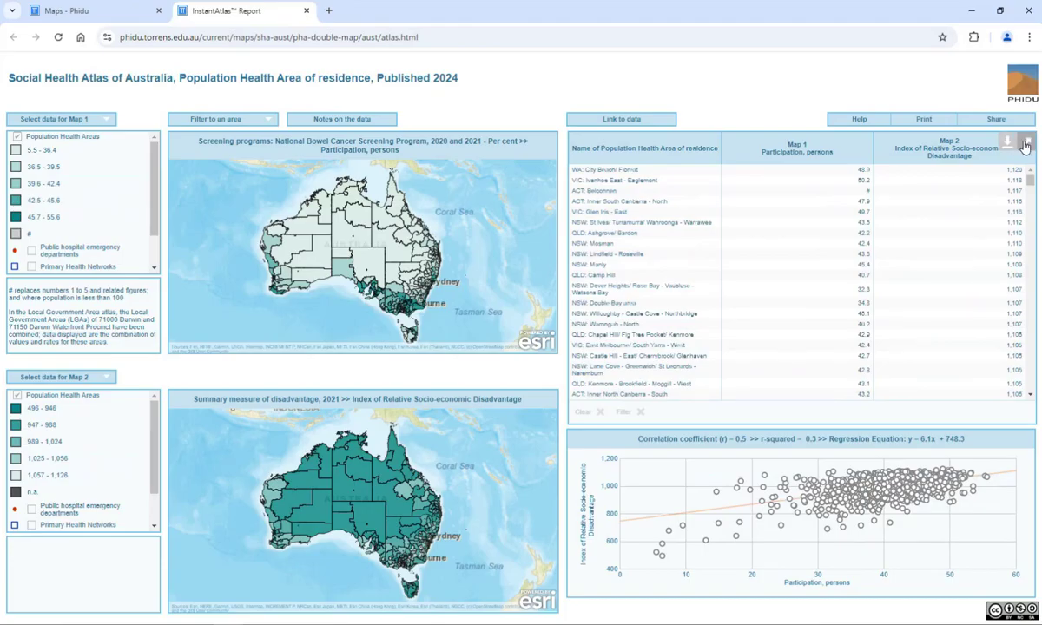
click(1025, 143)
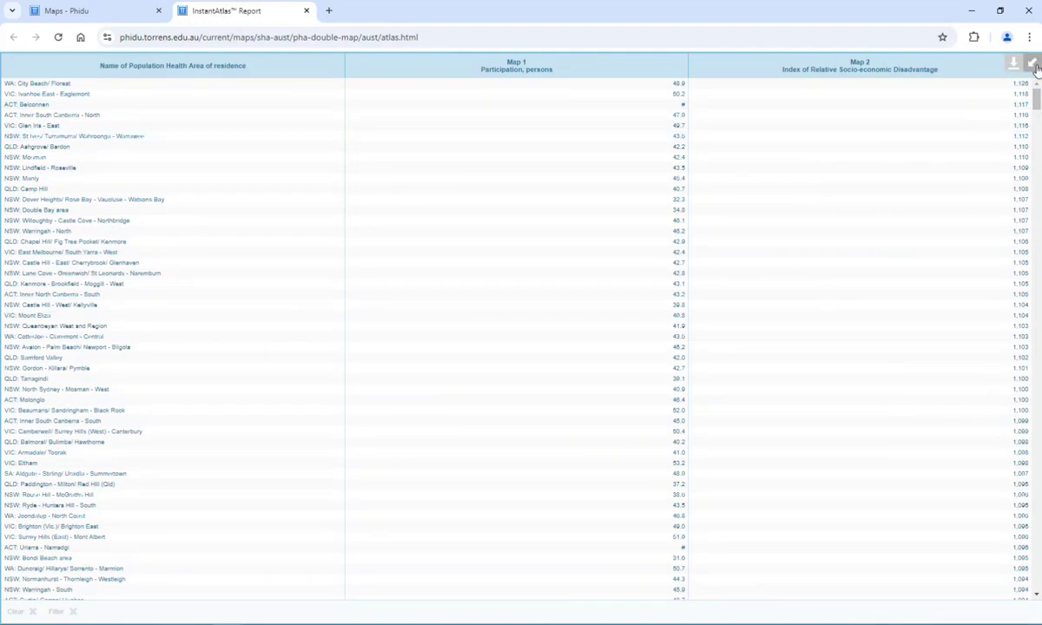
click(1034, 66)
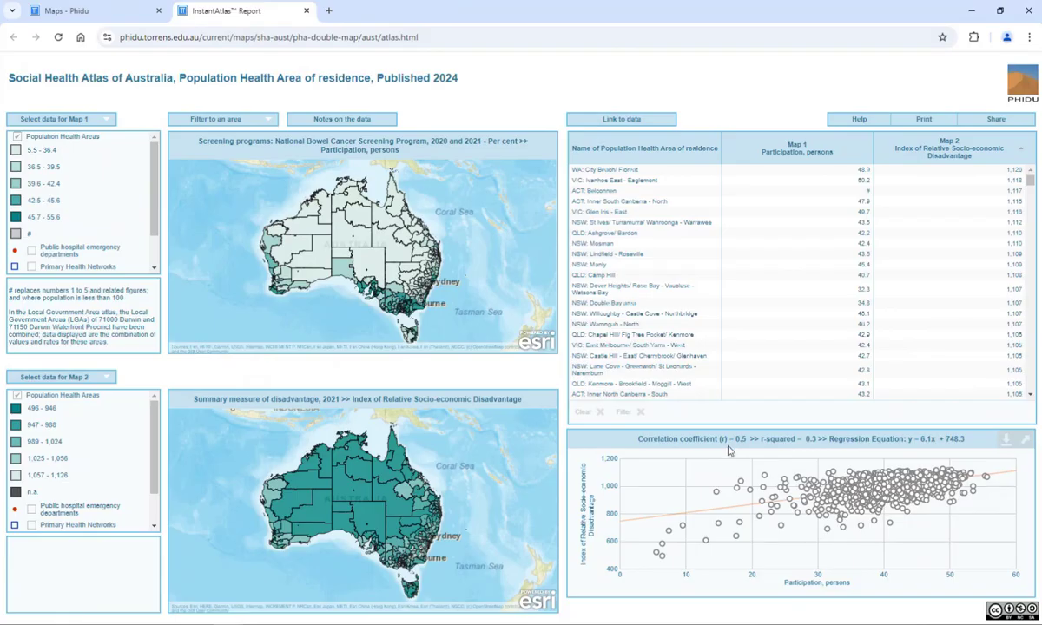
- Examine the scatterplot of participation against disadvantage, and open the link to the atlas data
mouse_move(739, 488)
click(592, 125)
scroll(356, 503, up, 1)
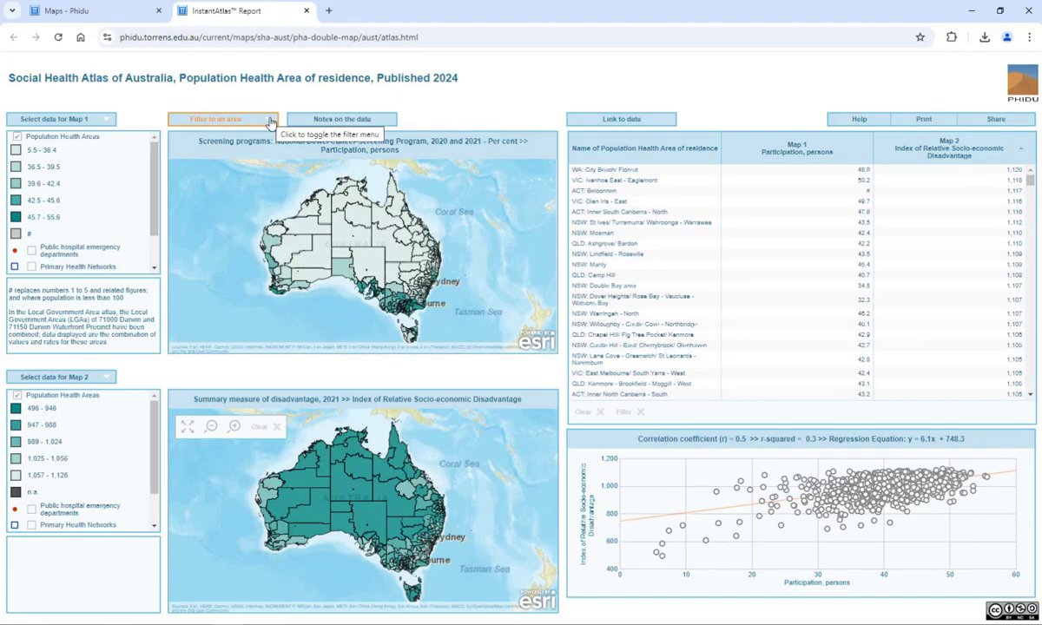
- Filter both maps to the Sydney Greater Capital City area (GCCSA) and inspect an area on Map 1
click(271, 123)
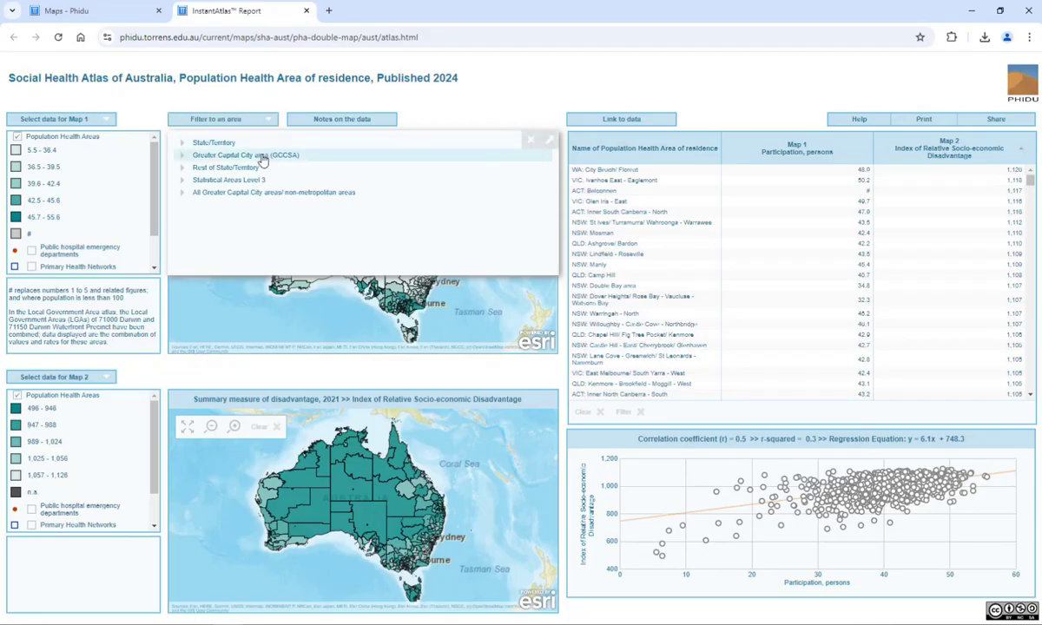
click(262, 158)
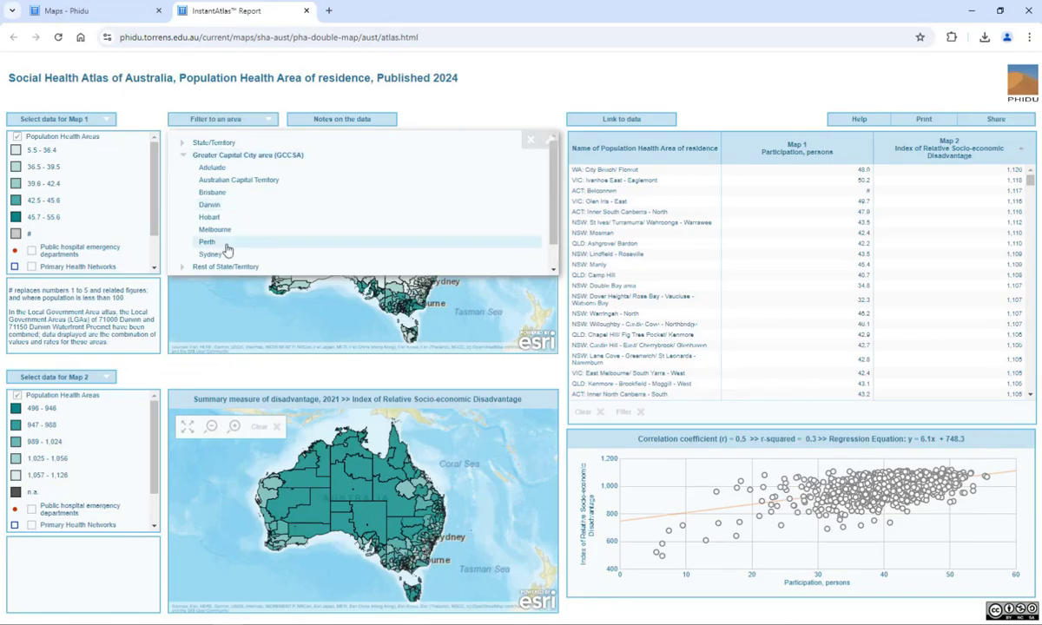
click(223, 257)
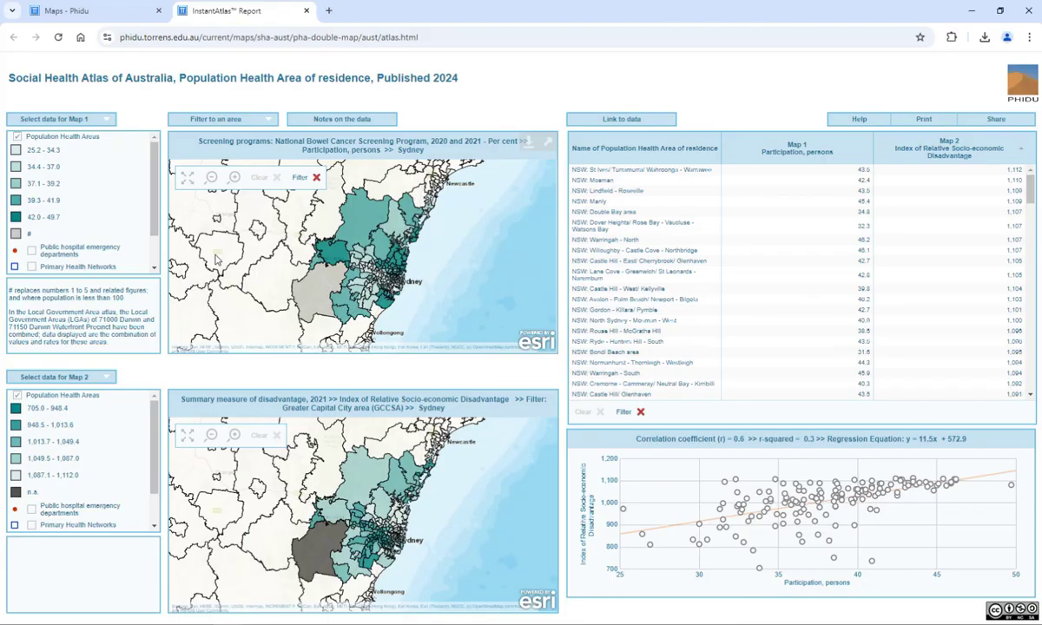
mouse_move(350, 234)
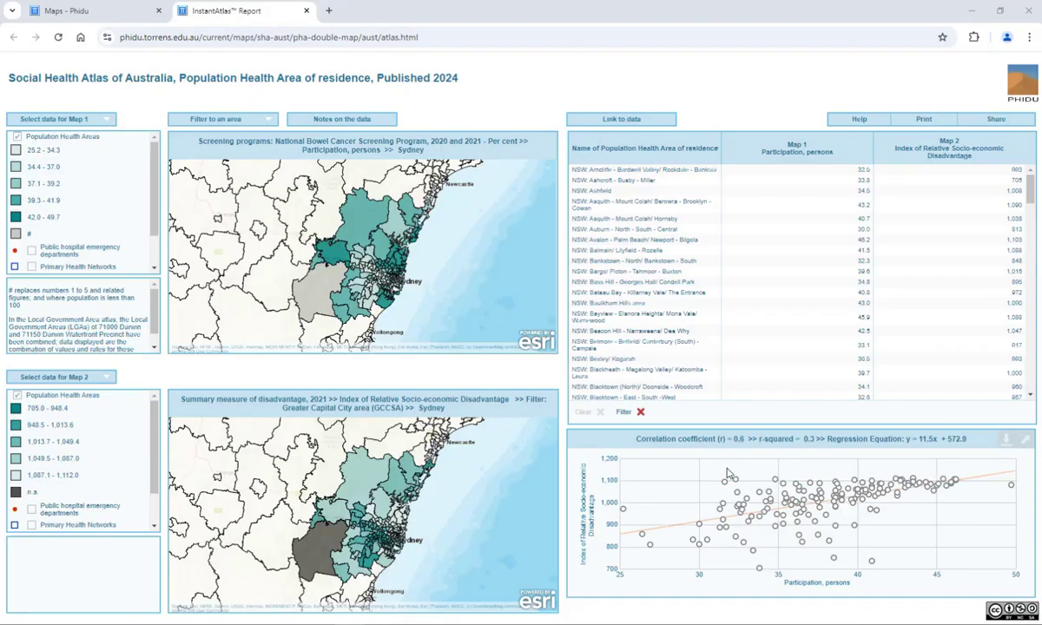
- Examine the outlying Population Health Areas in the Sydney scatterplot, at both the low and high ends of participation
mouse_move(725, 482)
mouse_move(1009, 491)
mouse_move(651, 550)
mouse_move(872, 562)
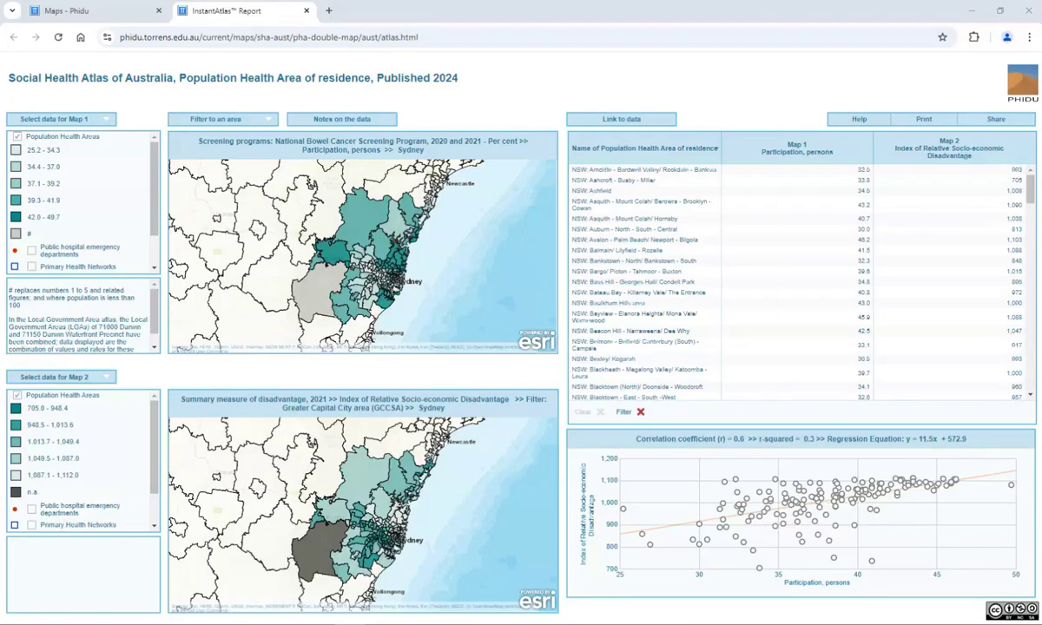
- Enlarge both maps around Sydney and locate the scatterplot outlier Cabramatta - Lansvale on Map 1
mouse_move(452, 224)
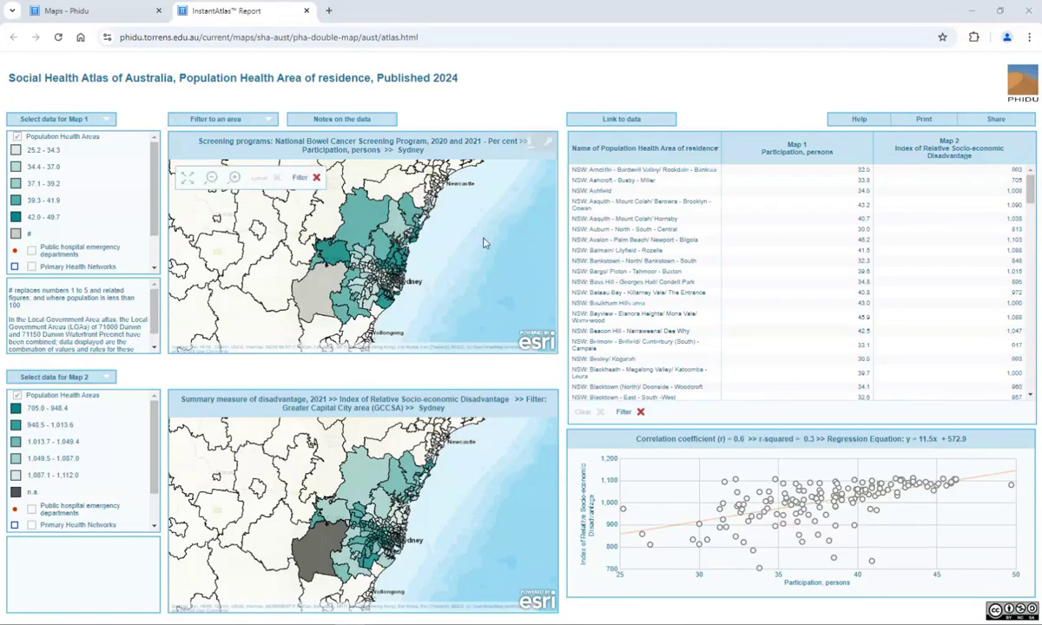
click(236, 179)
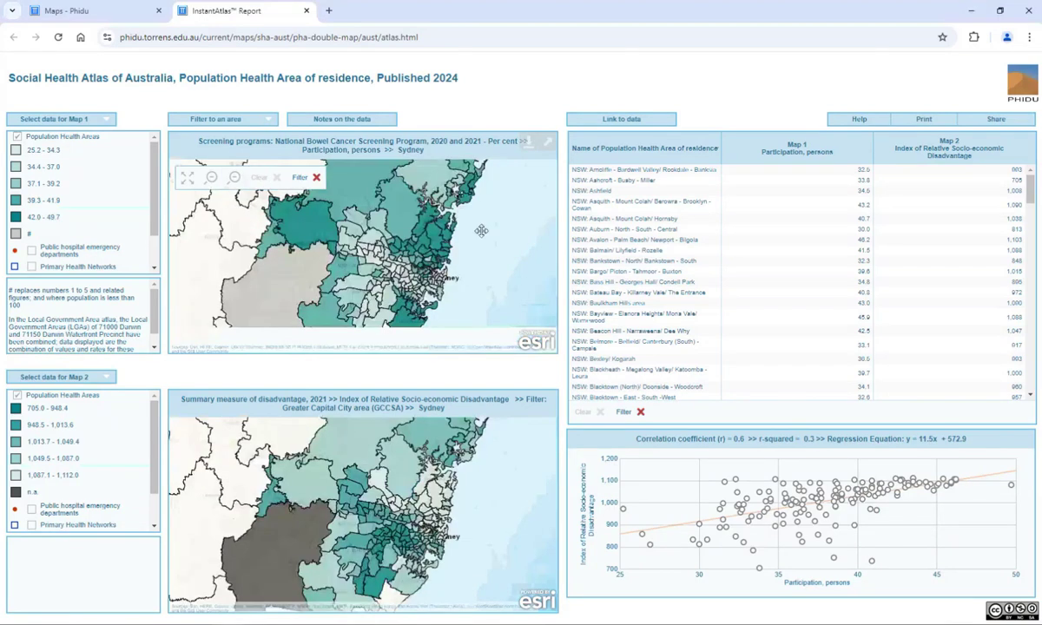
scroll(481, 230, up, 2)
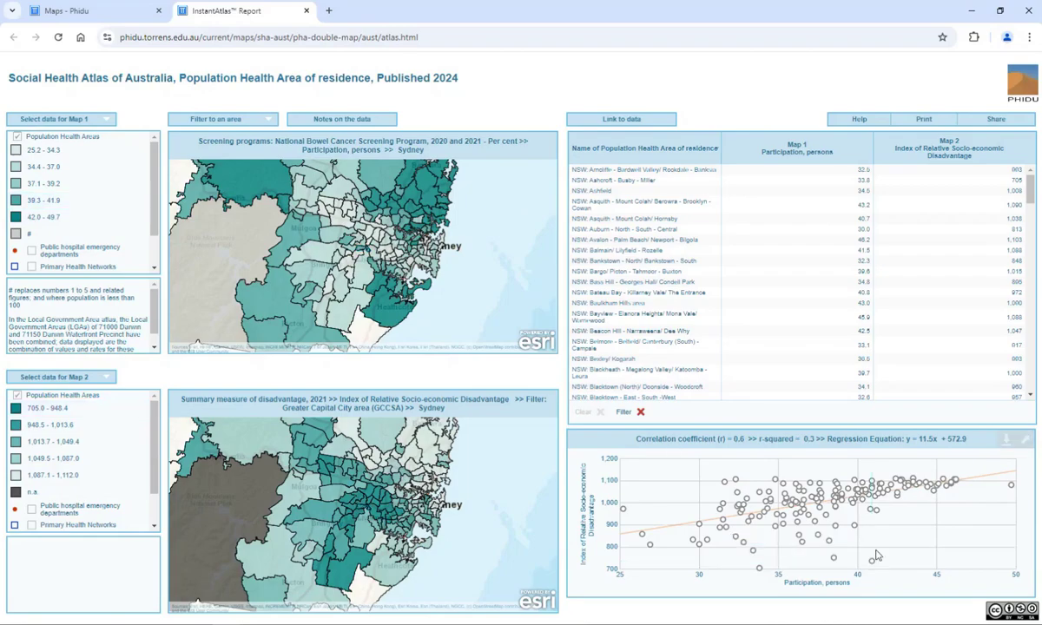
mouse_move(873, 569)
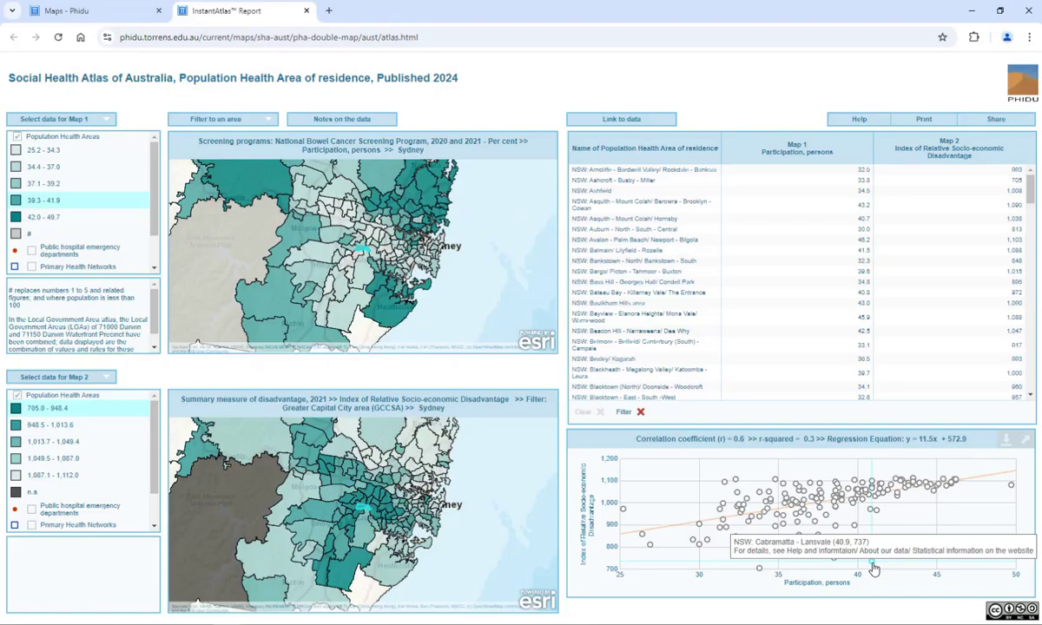
mouse_move(363, 252)
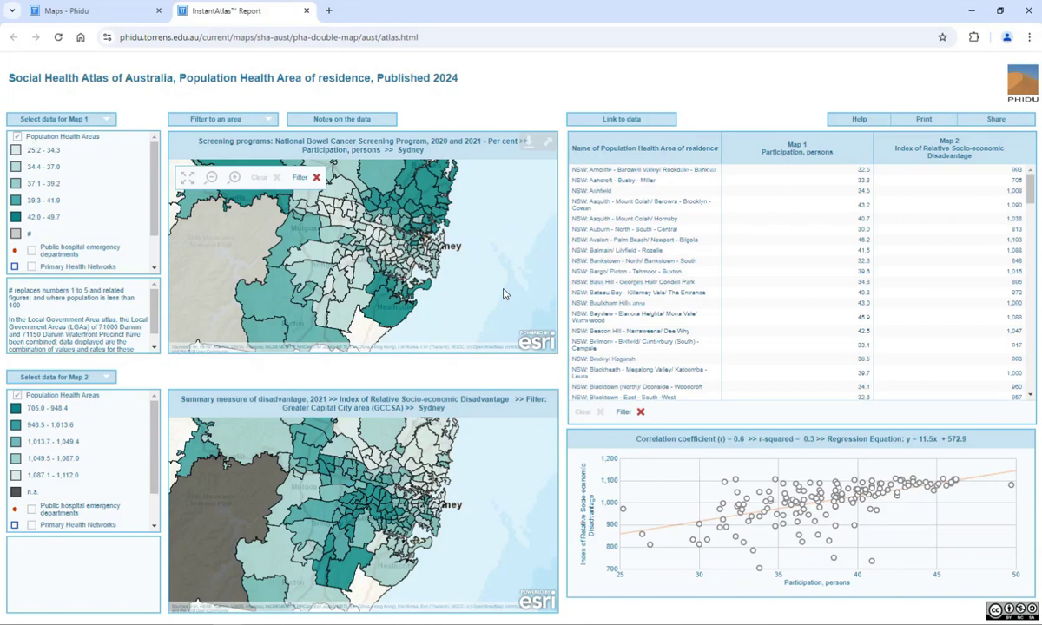
- Inspect the Bondi Beach area on Map 1 and compare its scatterplot point with nearby points such as Double Bay area
scroll(495, 260, up, 1)
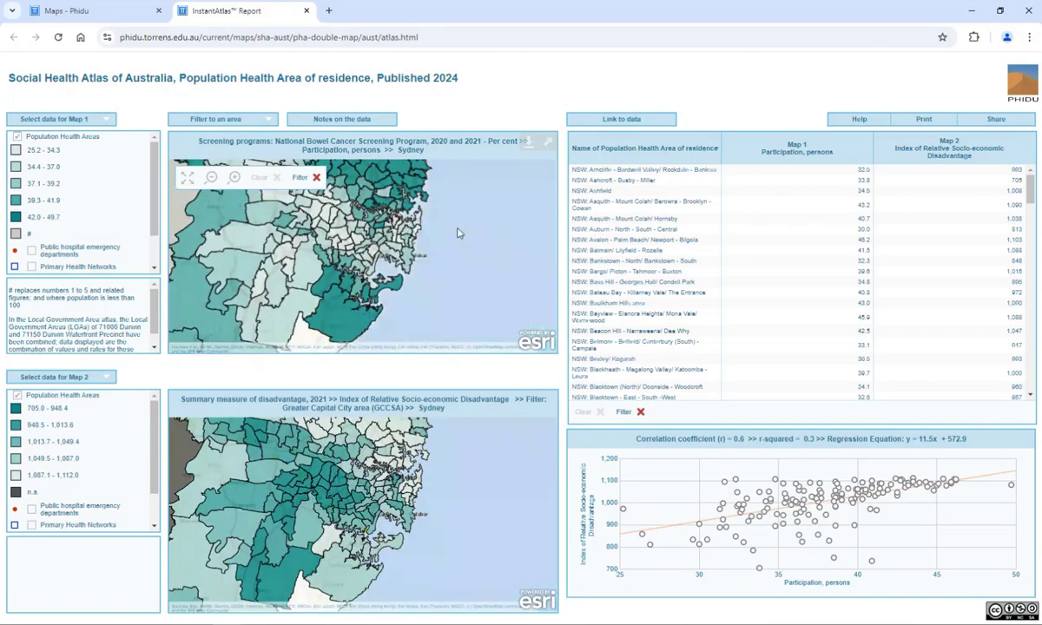
scroll(458, 233, down, 1)
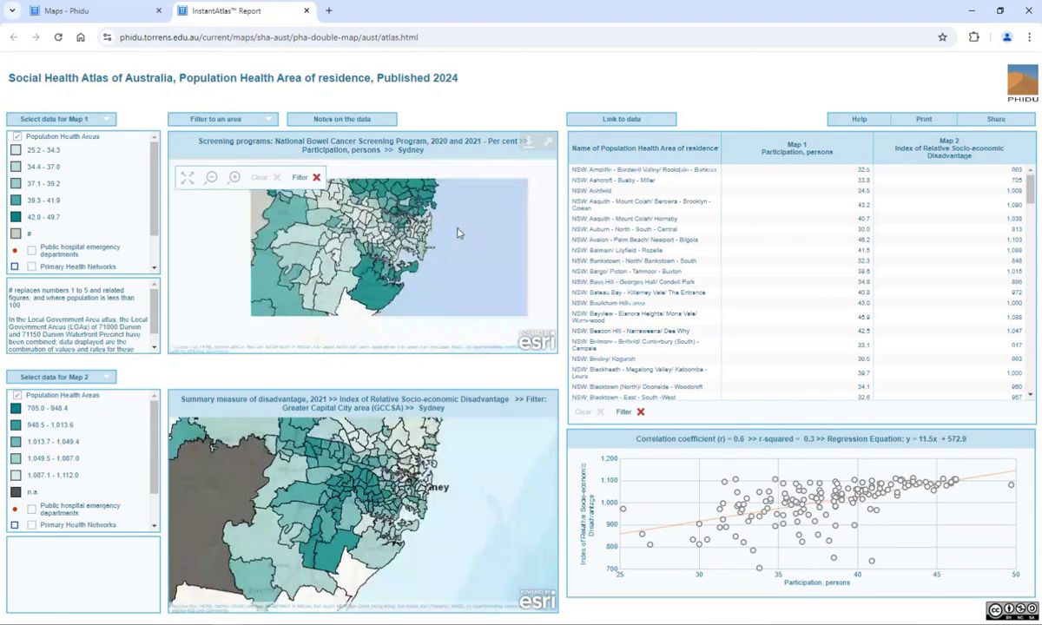
mouse_move(418, 232)
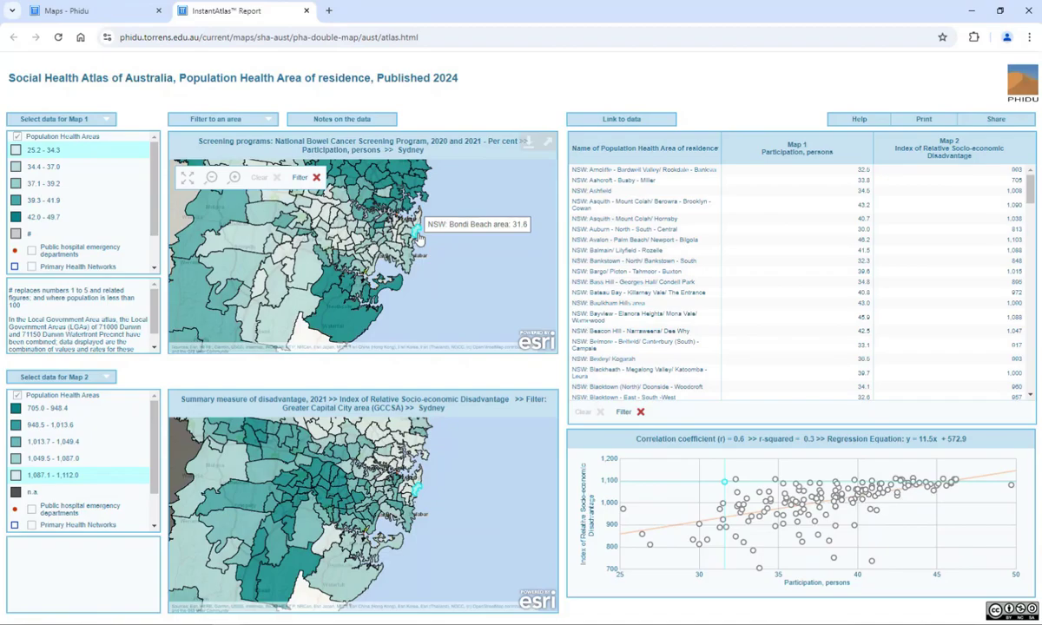
mouse_move(725, 484)
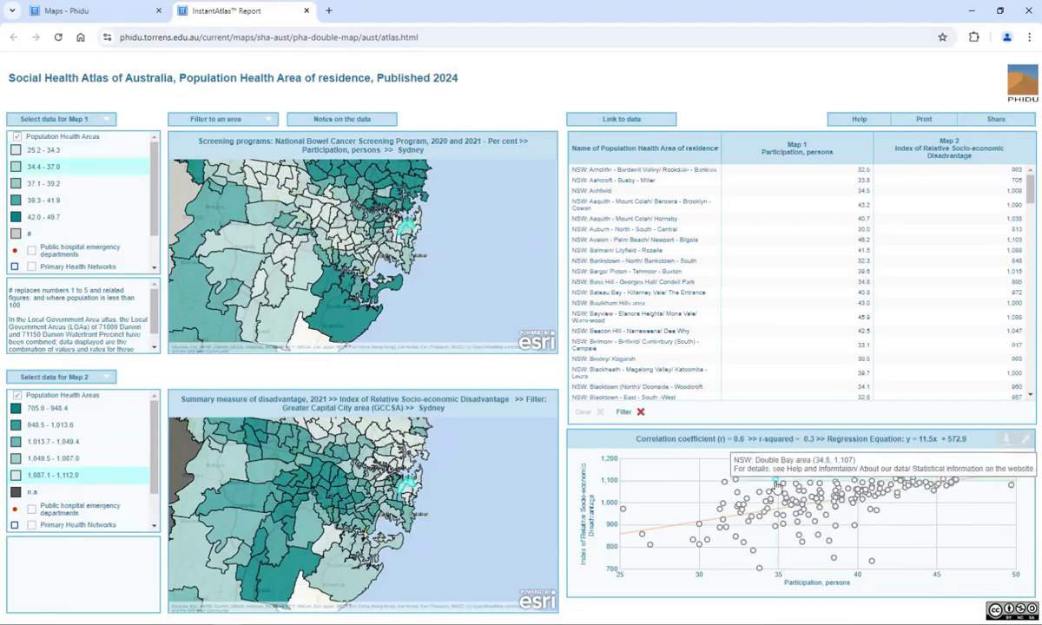
mouse_move(757, 497)
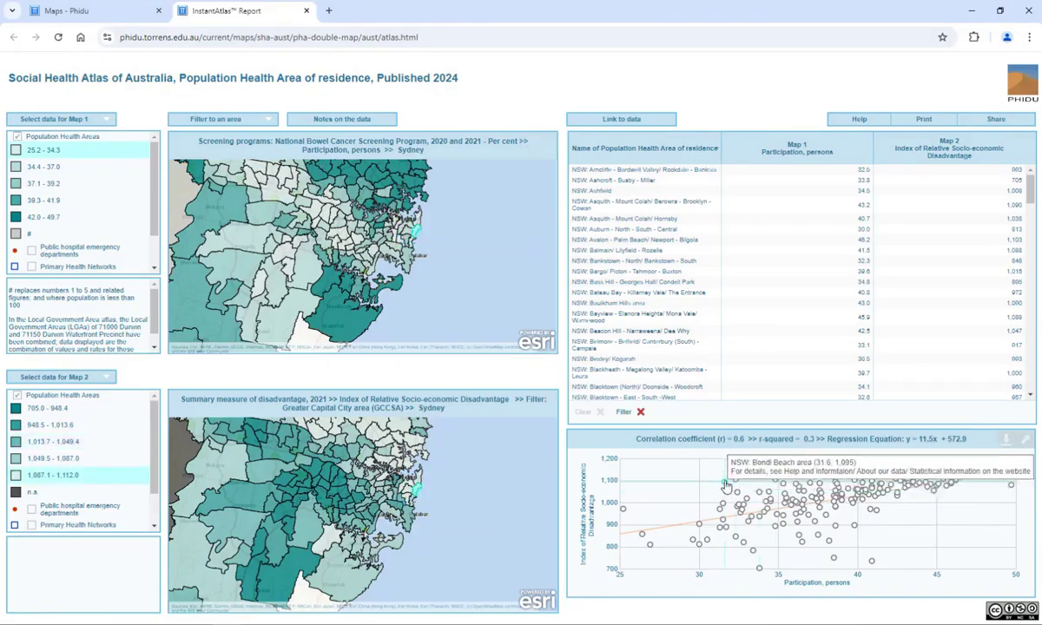